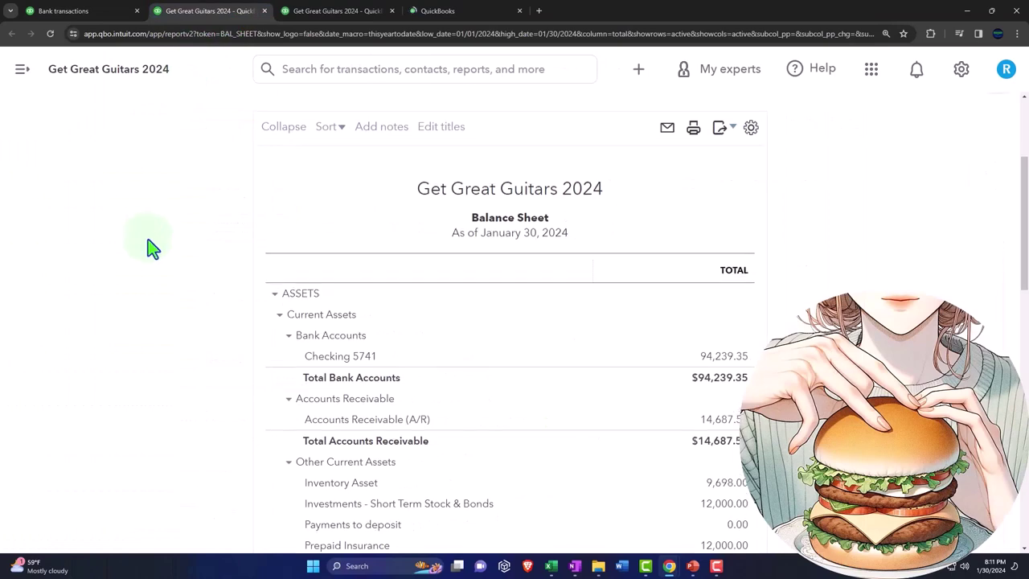
# Step: Run the Balance Sheet report for 01/01/2024 to 02/29/2024 with columns displayed by months
pyautogui.moveTo(259, 194); pyautogui.dragTo(161, 205)
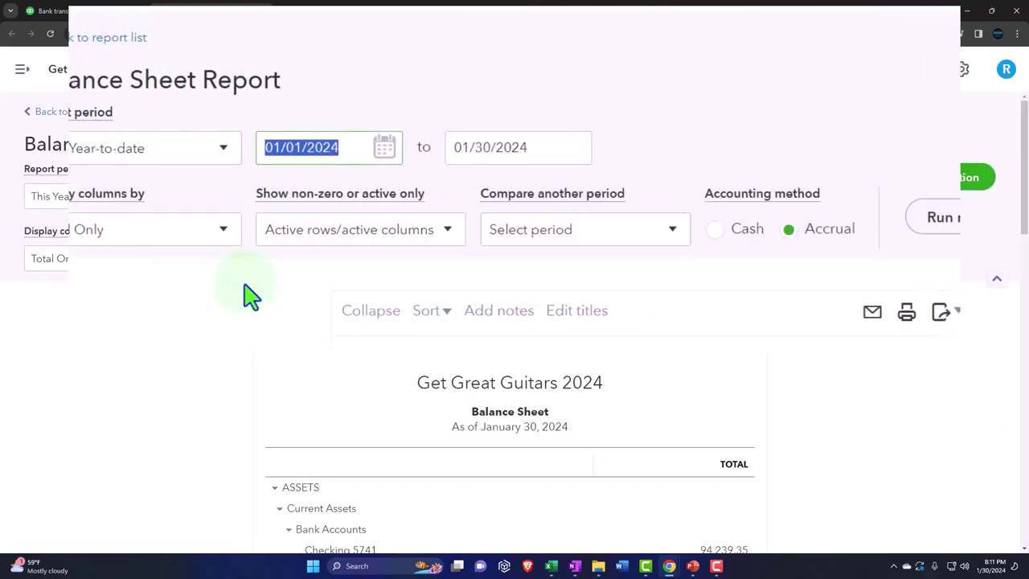
pyautogui.write('01/01/2024')
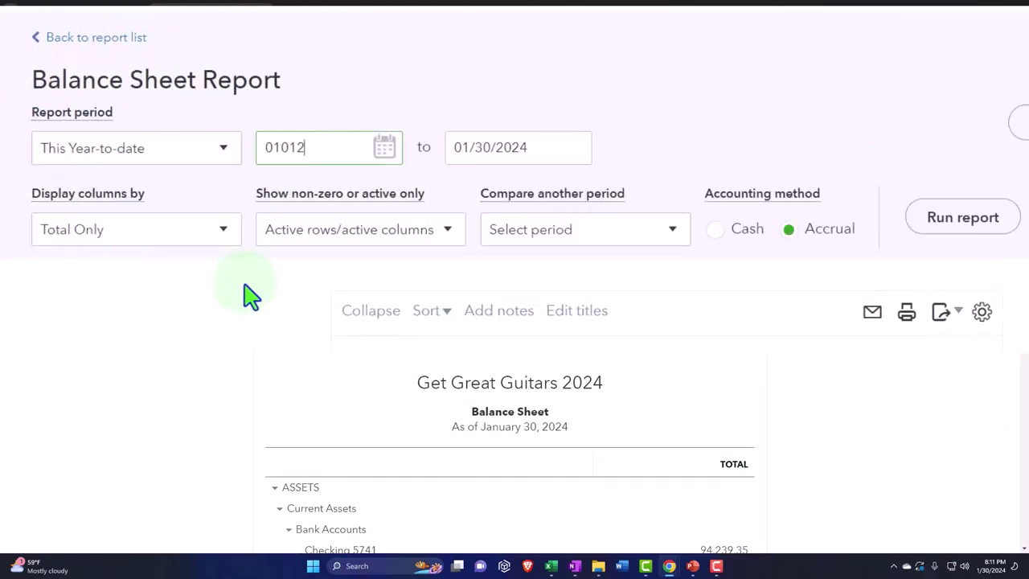
pyautogui.press('Tab')
pyautogui.write('022924')
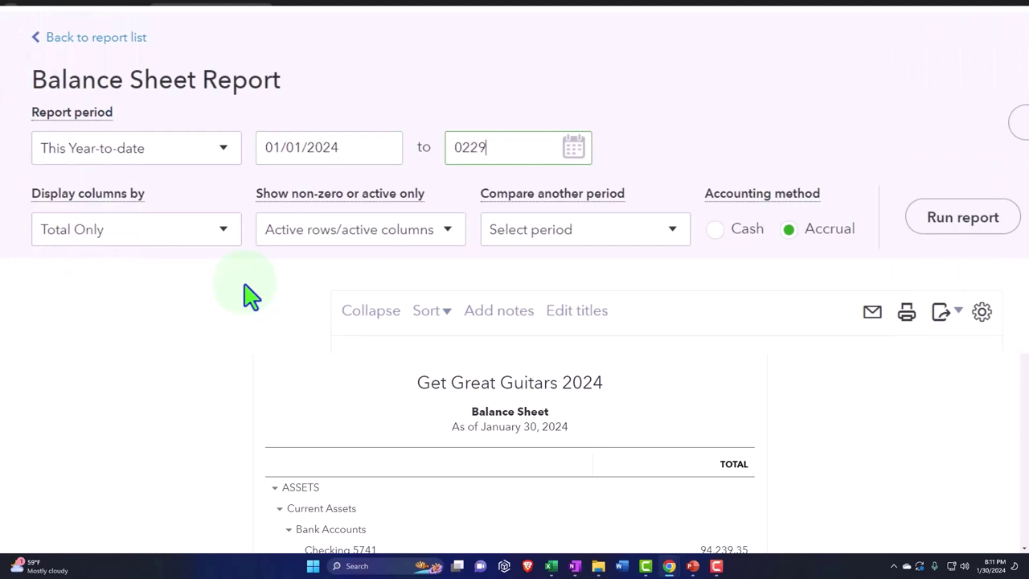
pyautogui.click(251, 296)
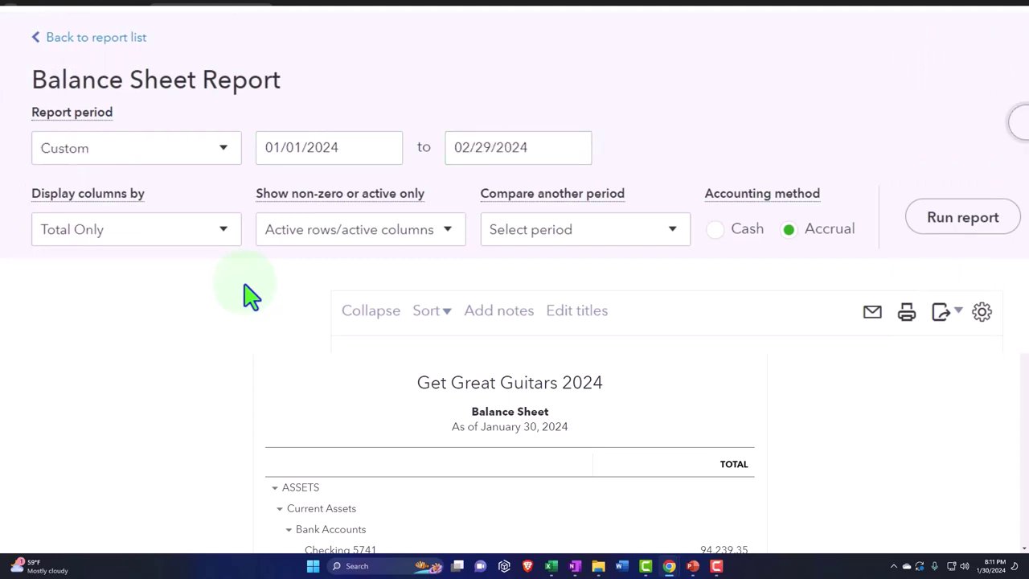
pyautogui.click(223, 233)
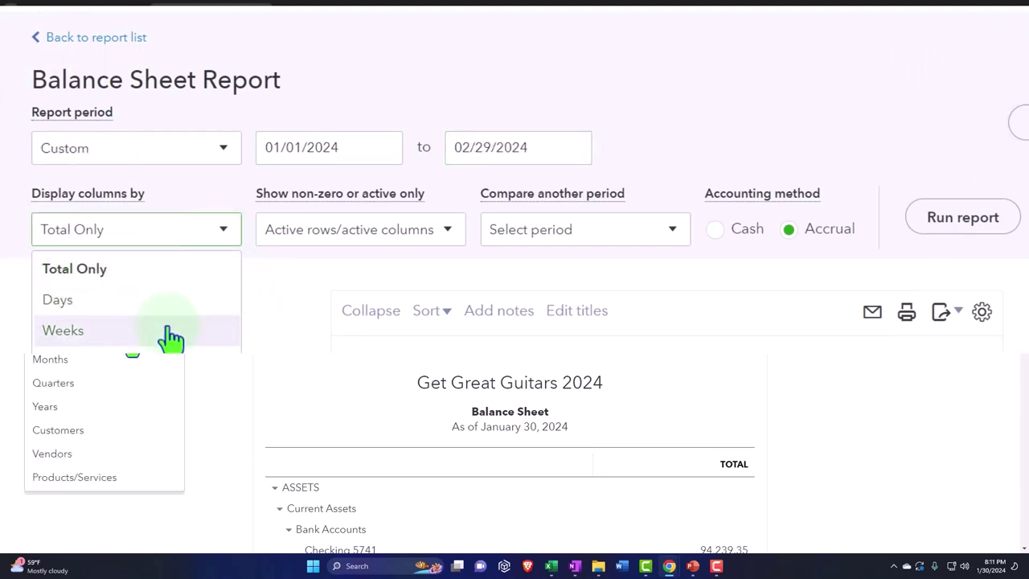
pyautogui.click(126, 362)
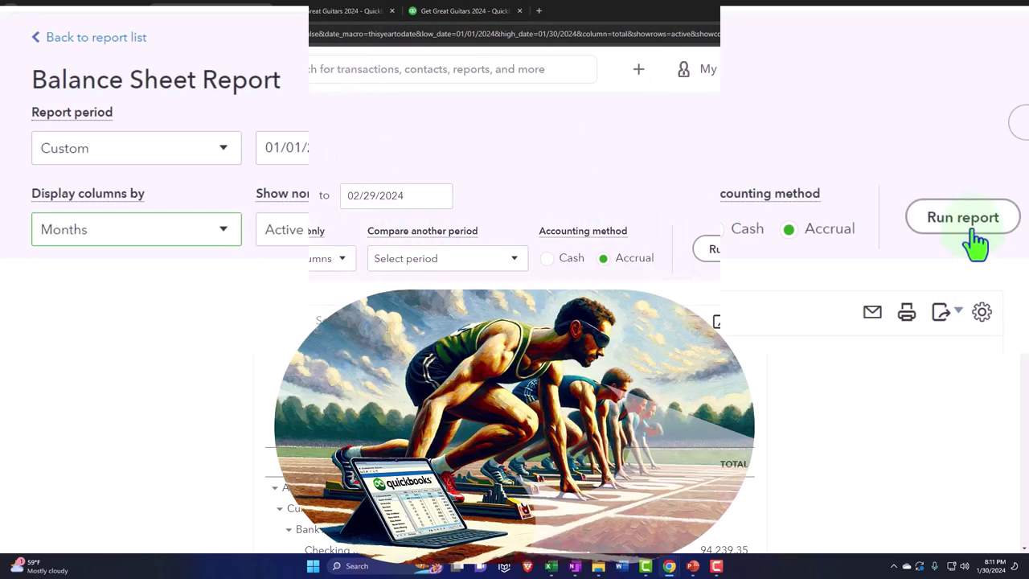
pyautogui.click(962, 217)
# Step: Switch to the Profit and Loss report and run it for 01/01/2024 to 02/29/2024 with columns displayed by months
pyautogui.click(366, 24)
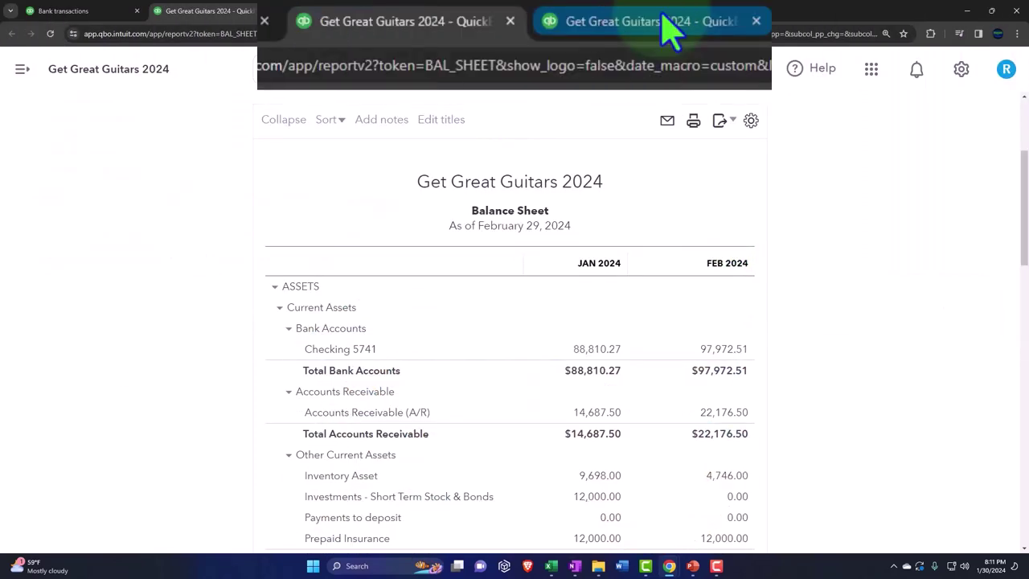
pyautogui.click(187, 121)
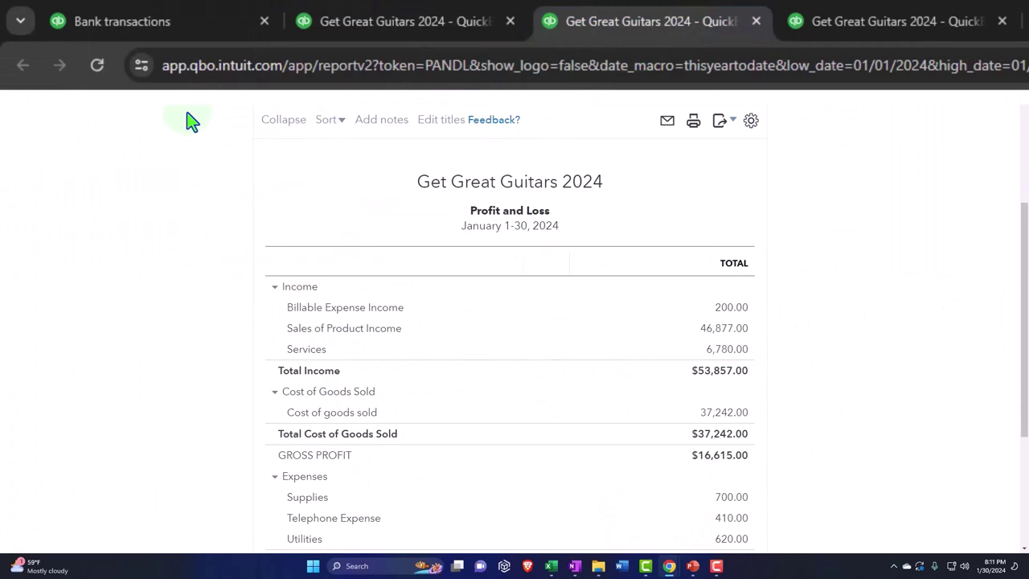
pyautogui.scroll(3, 190, 177)
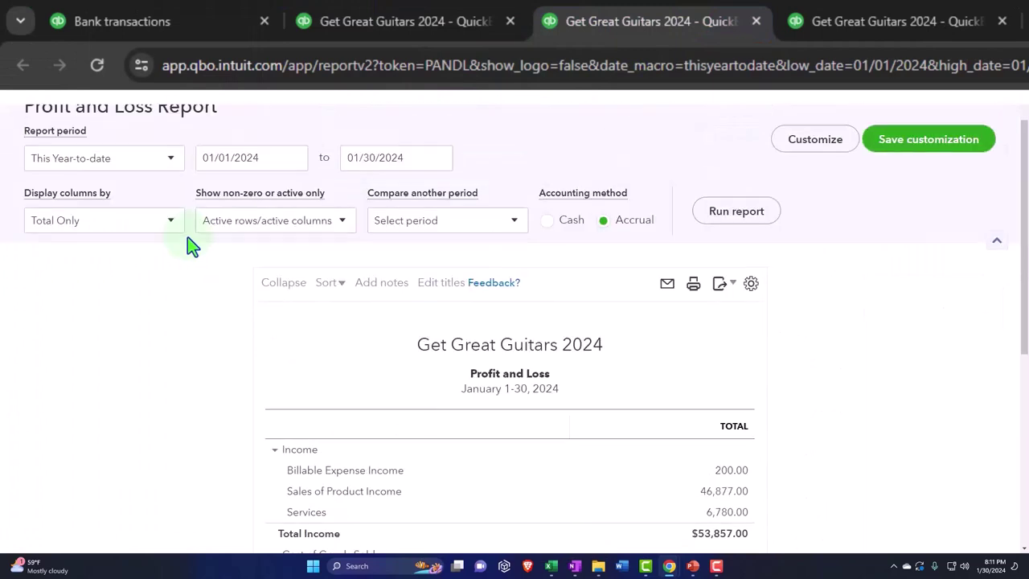
pyautogui.click(271, 195)
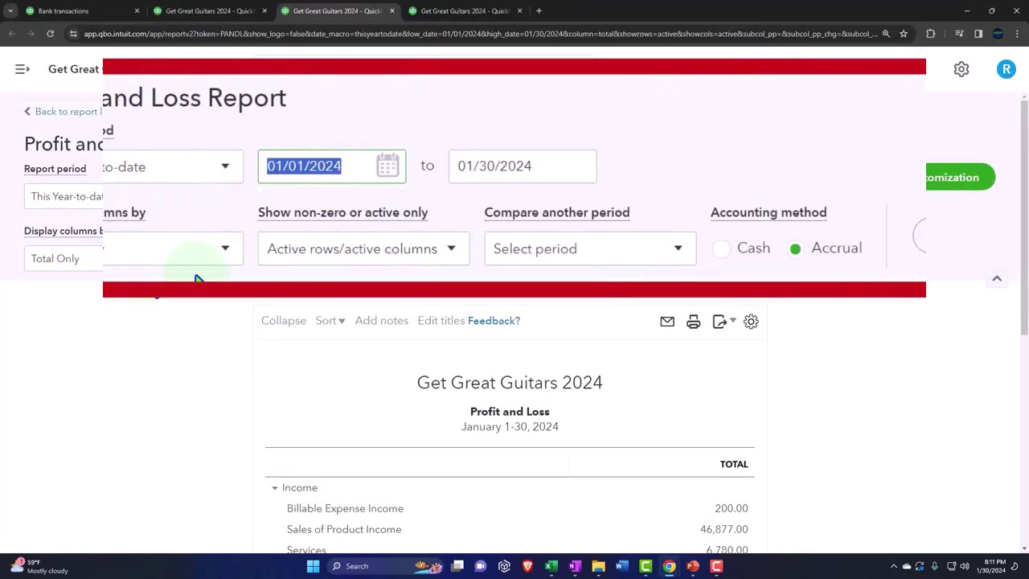
pyautogui.write('010124')
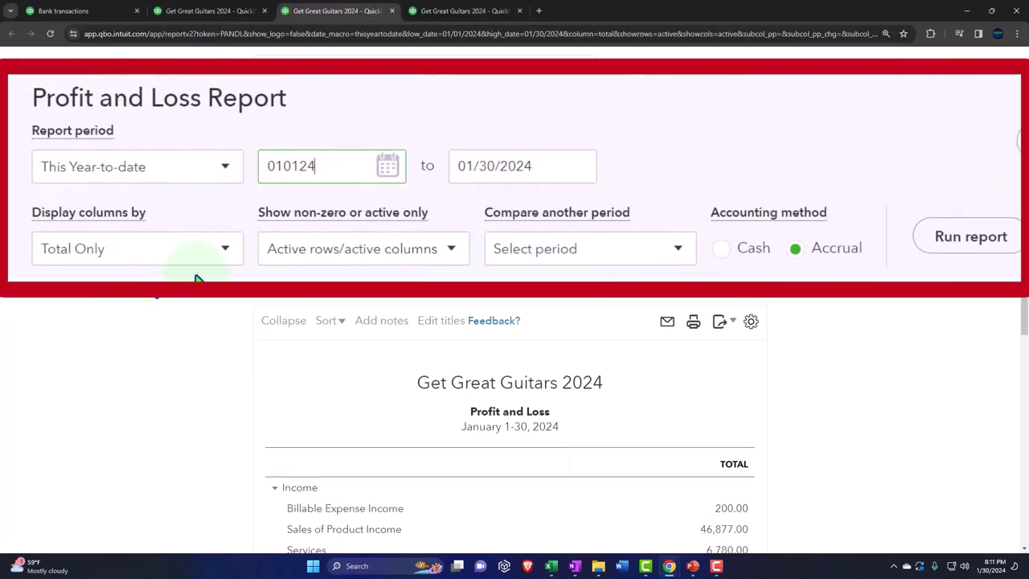
pyautogui.press('Tab')
pyautogui.write('02/29/202')
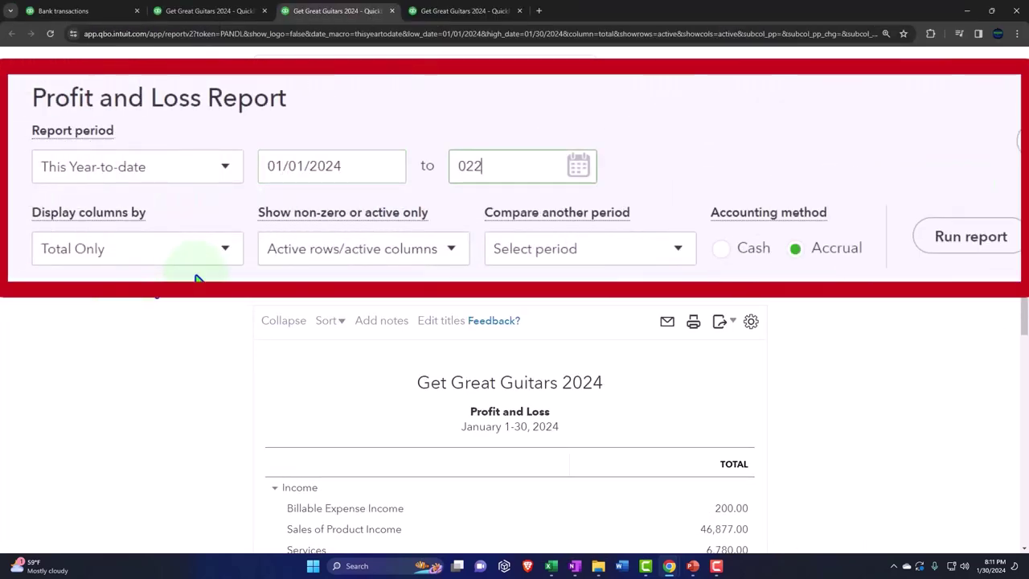
pyautogui.write('4')
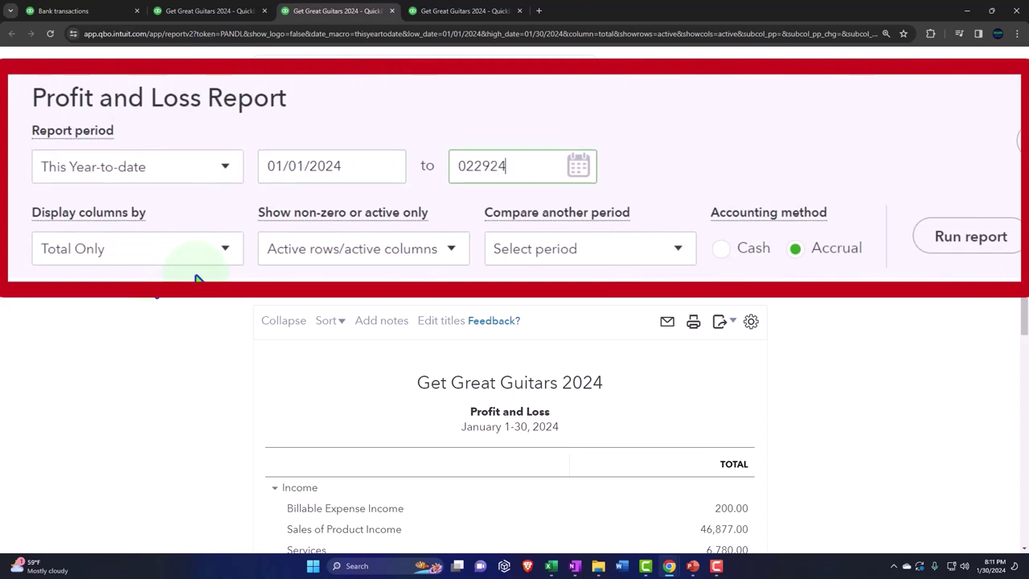
pyautogui.press('Tab')
pyautogui.click(201, 262)
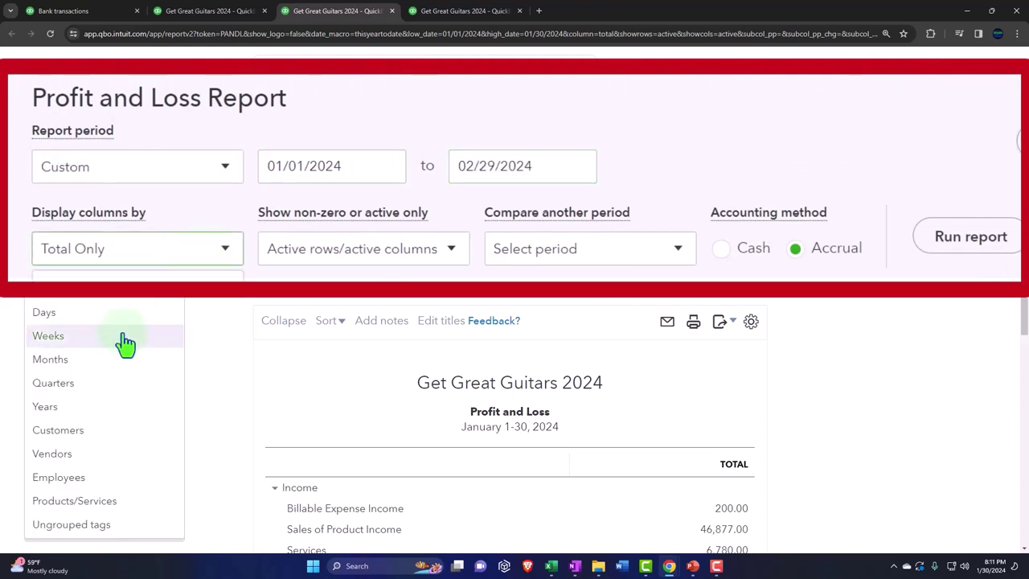
pyautogui.click(110, 360)
pyautogui.click(774, 254)
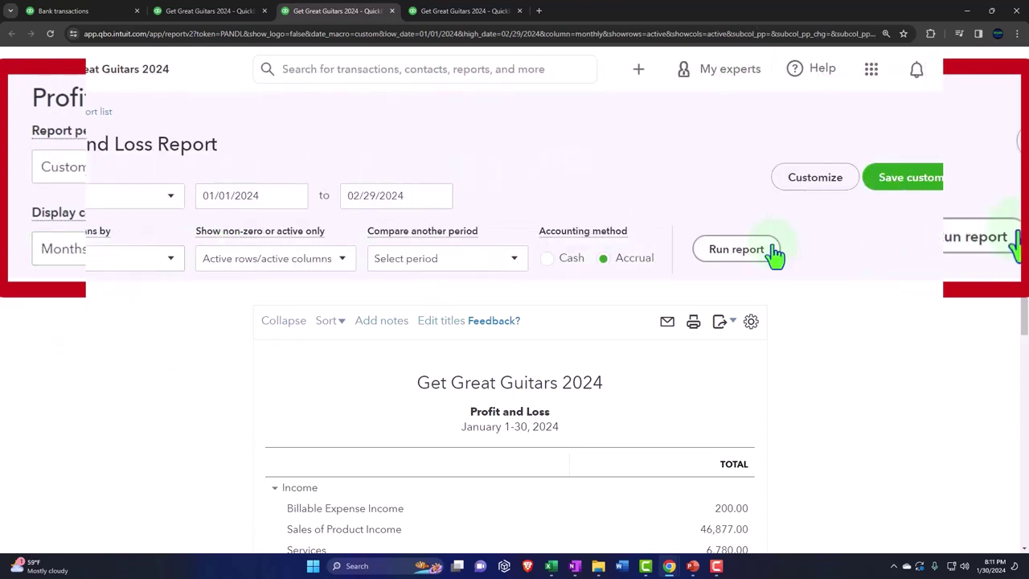
# Step: Open the Trial Balance report, collapse the navigation menu, and run it for 01/01/2024 to 02/29/2024 with columns displayed by months
pyautogui.click(480, 16)
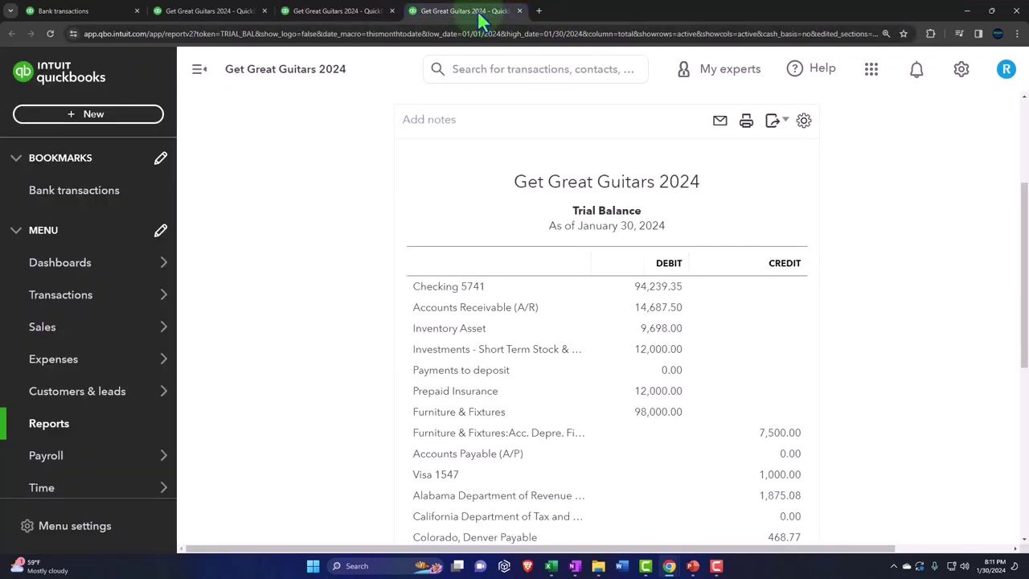
pyautogui.click(199, 69)
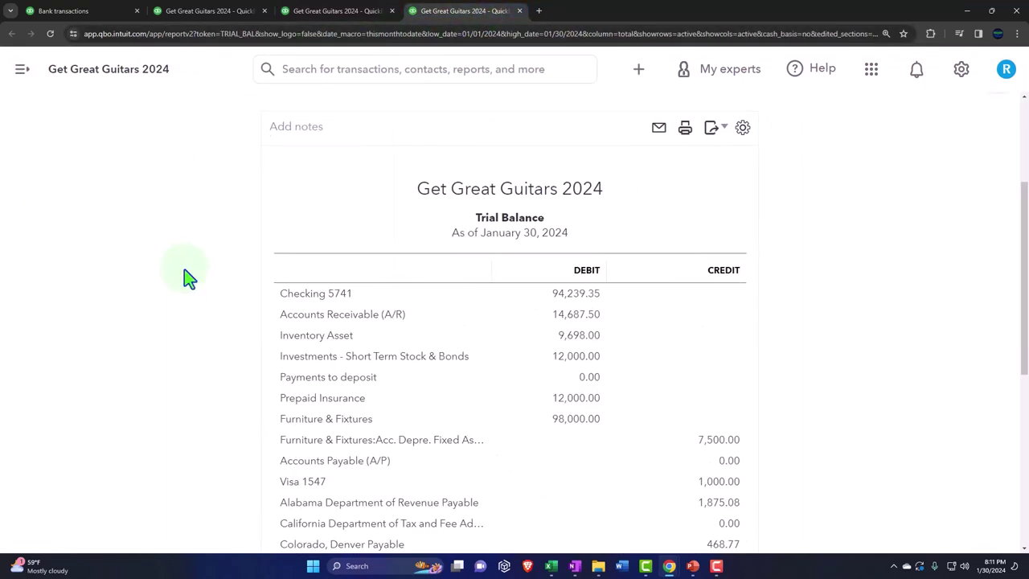
pyautogui.scroll(2, 260, 185)
pyautogui.click(266, 157)
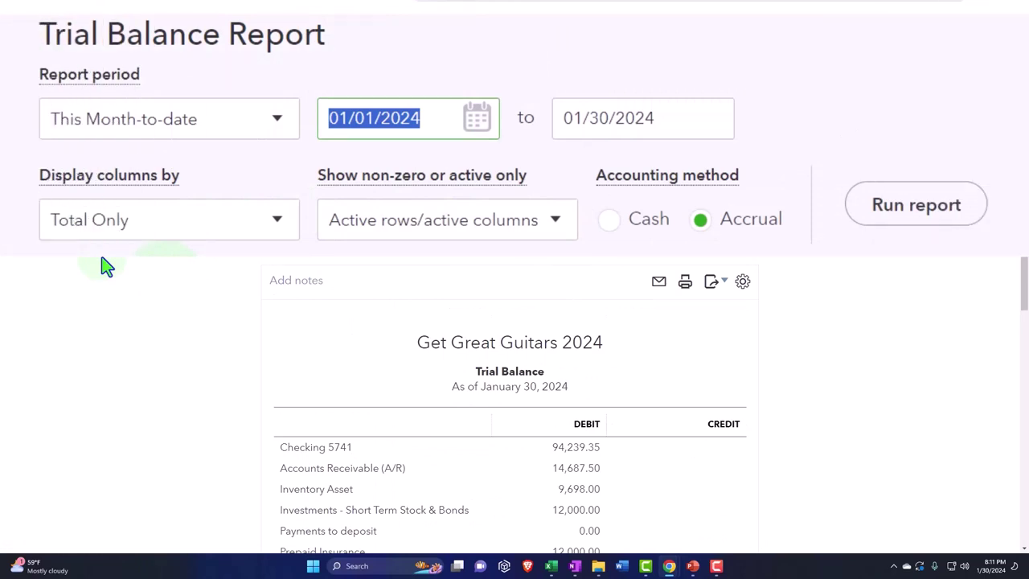
pyautogui.write('01012024')
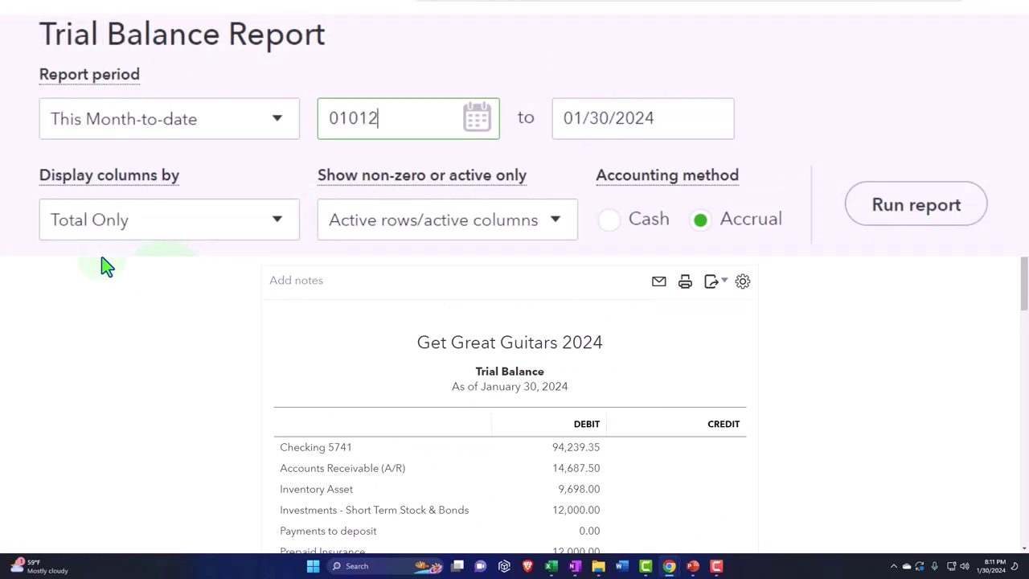
pyautogui.press('Tab')
pyautogui.write('02292024')
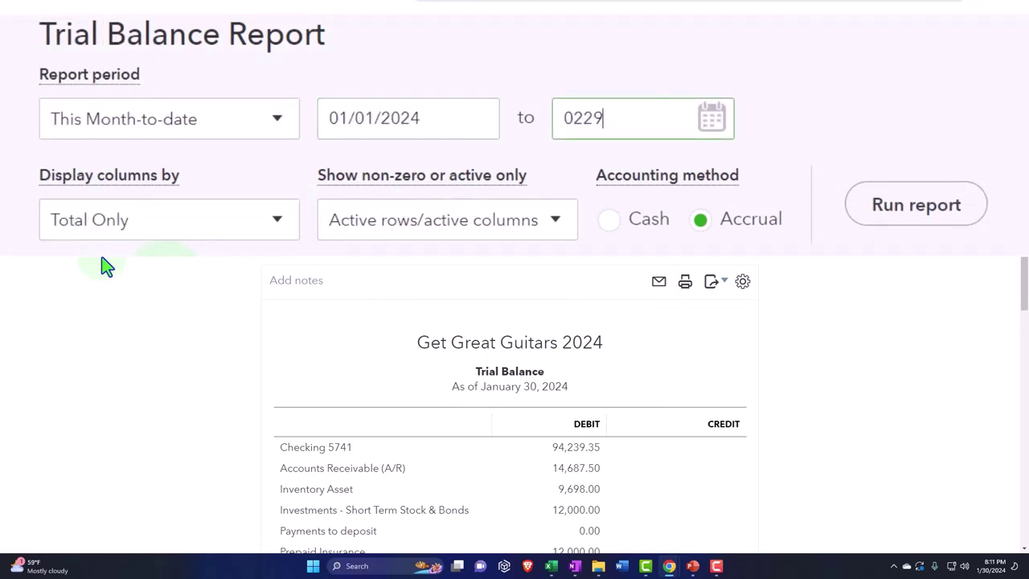
pyautogui.press('Tab')
pyautogui.click(235, 235)
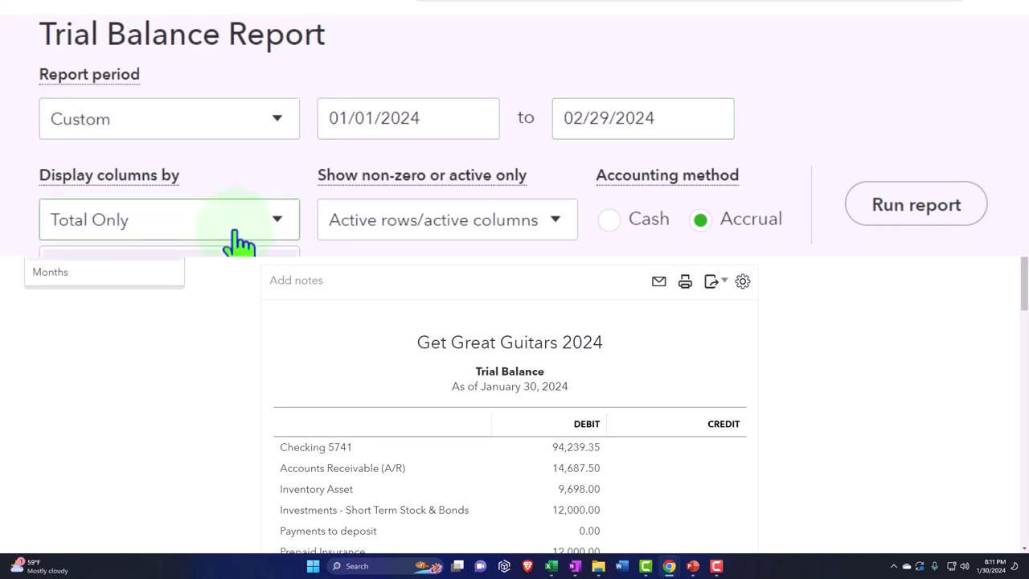
pyautogui.click(135, 274)
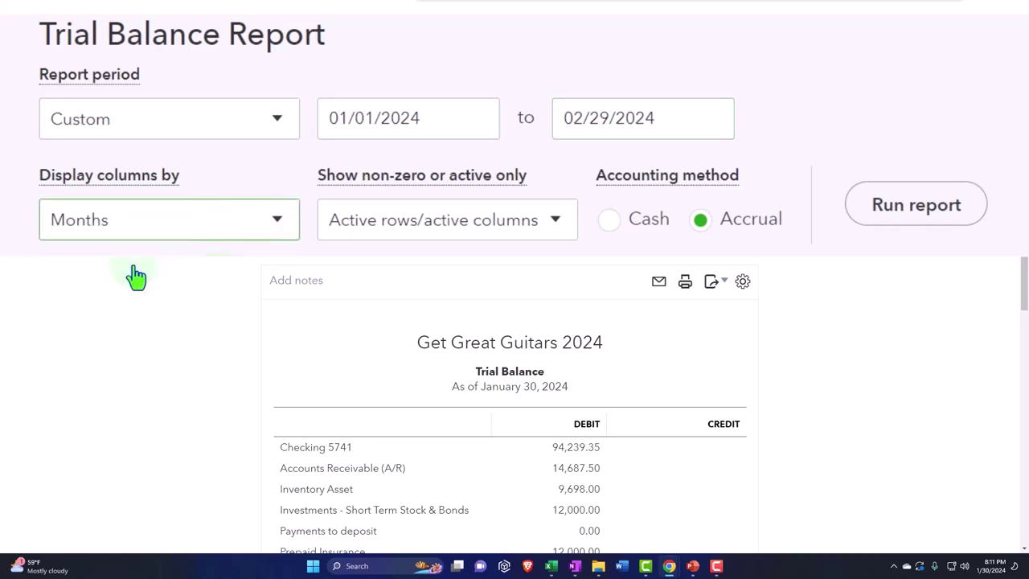
pyautogui.click(924, 206)
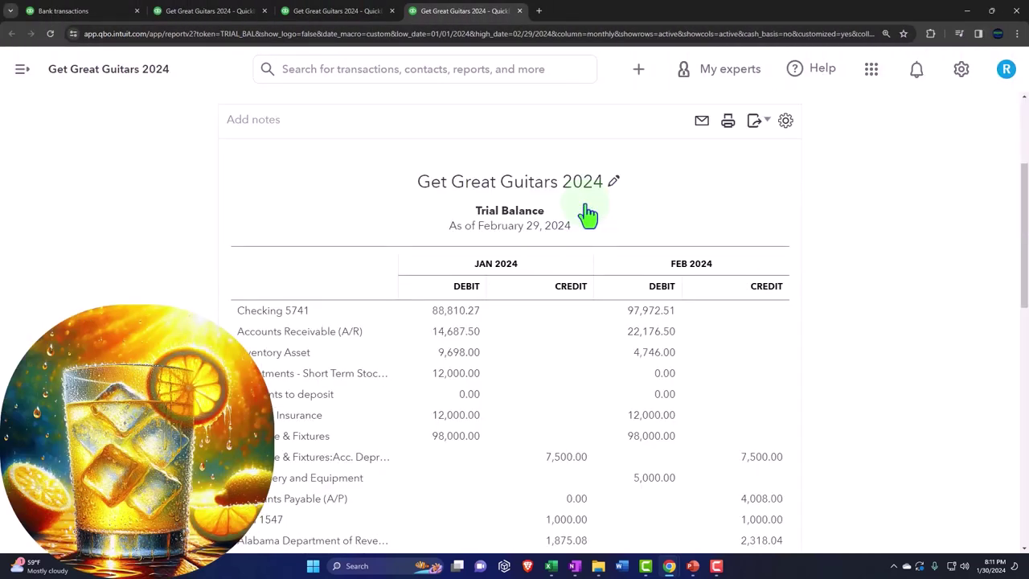
# Step: Review the monthly Balance Sheet from assets through liabilities and equity, and switch to the QuickBooks Flow Chart page in OneNote
pyautogui.click(225, 14)
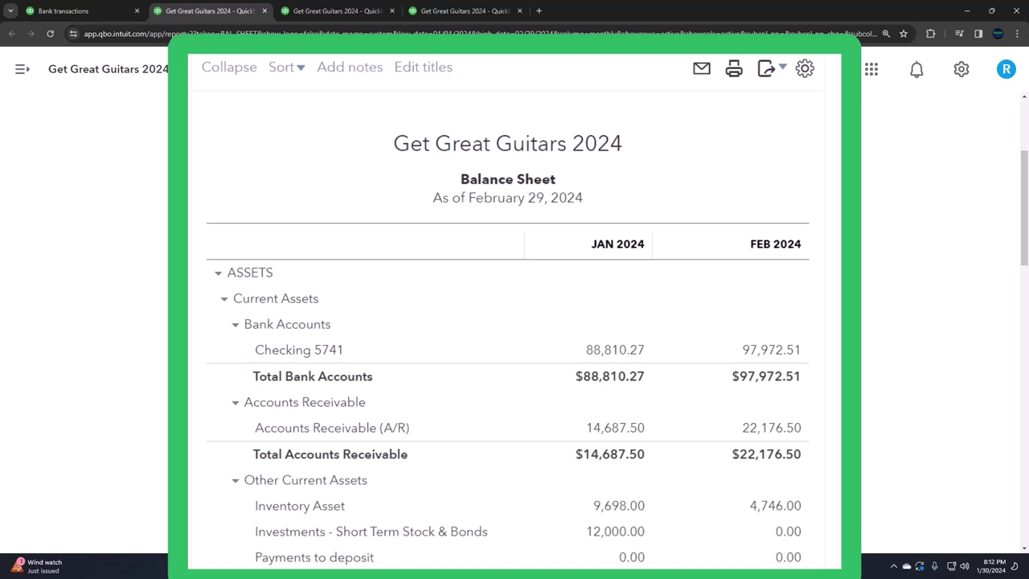
pyautogui.scroll(-5, 514, 322)
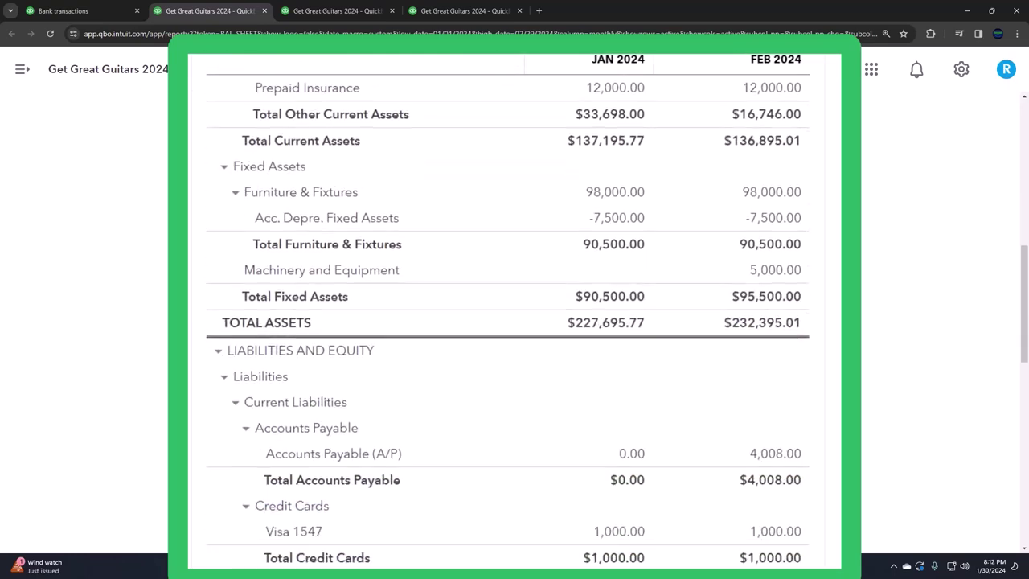
pyautogui.scroll(-4, 514, 321)
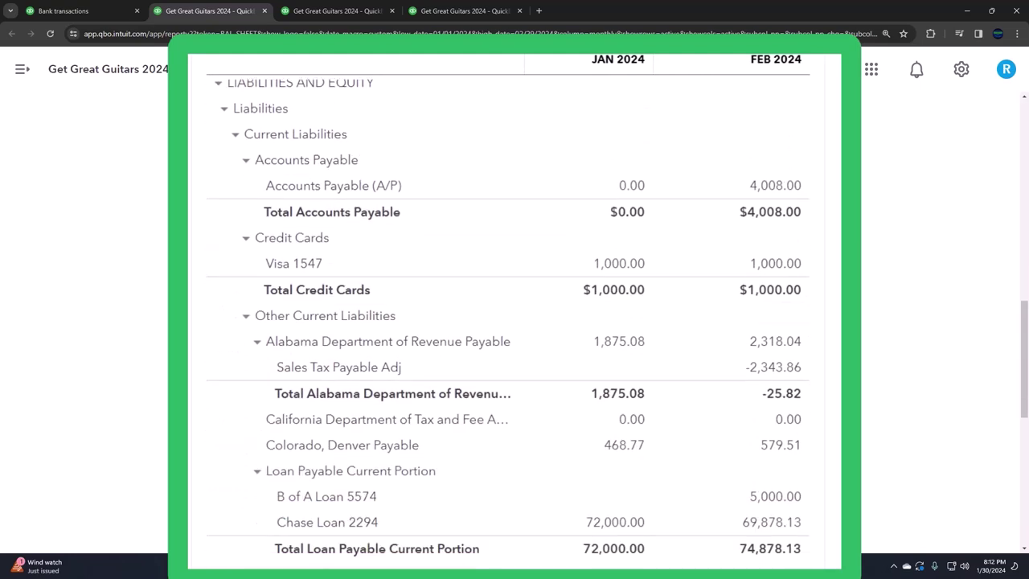
pyautogui.scroll(-5, 515, 322)
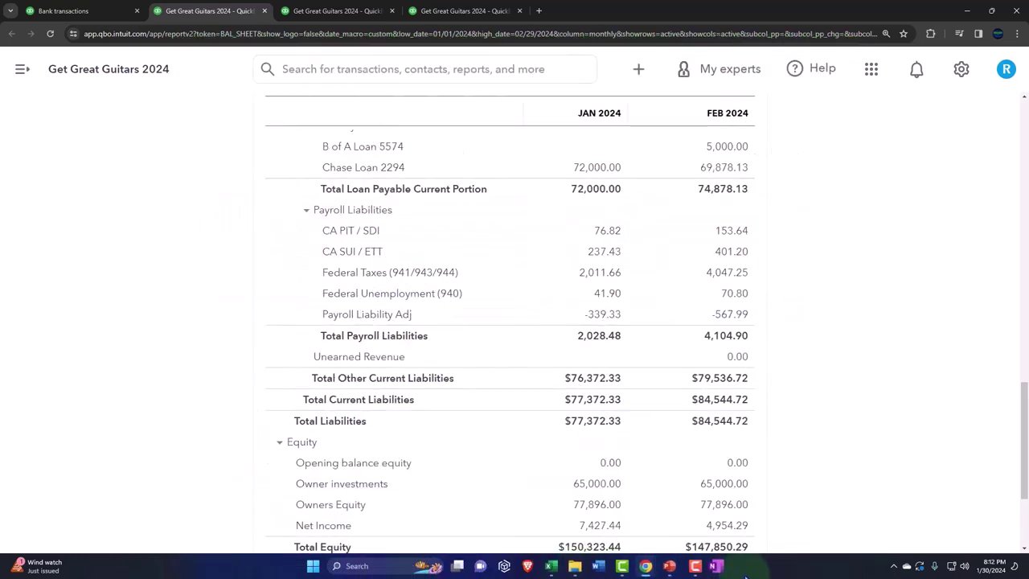
pyautogui.click(716, 566)
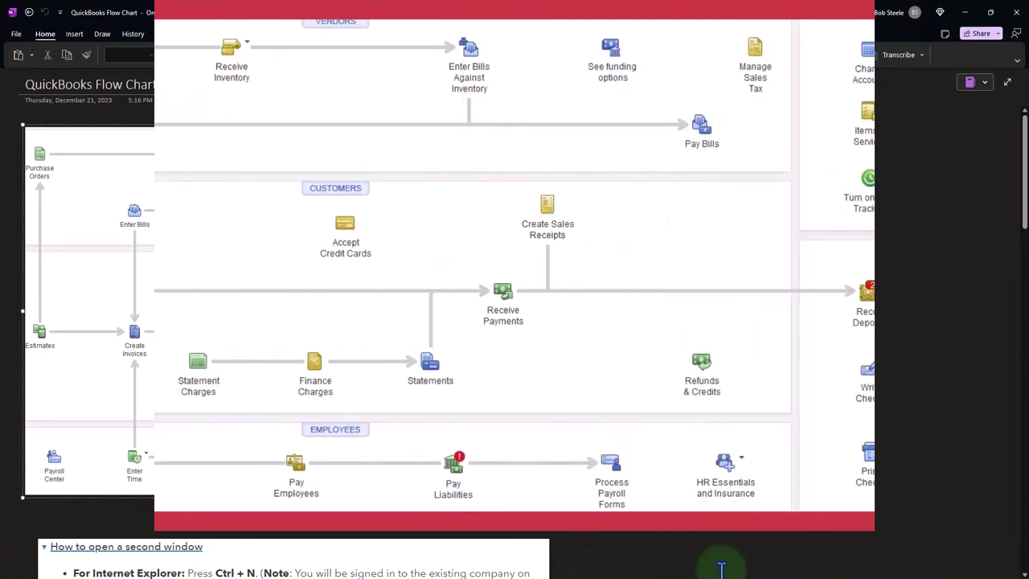
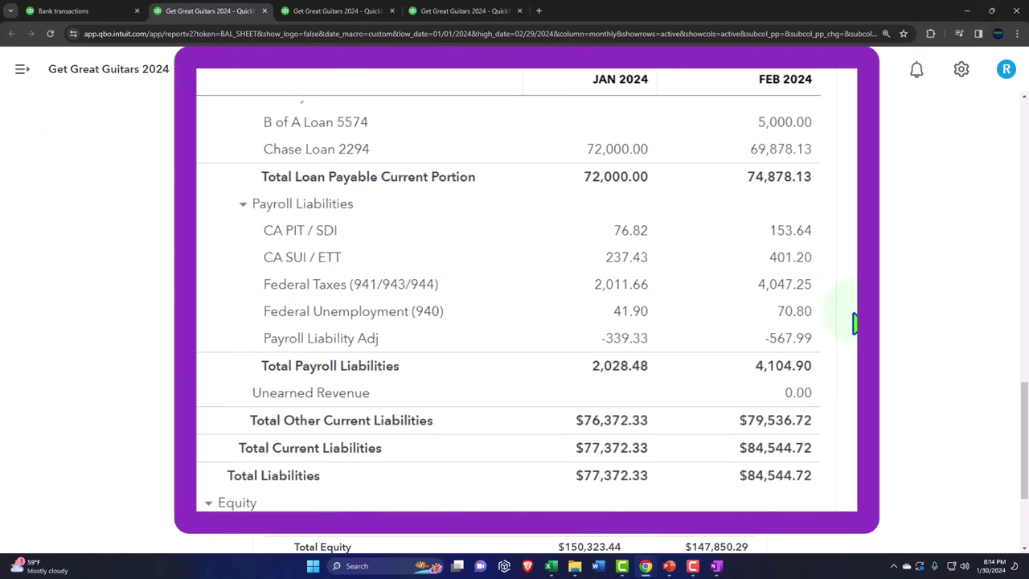
# Step: From the QuickBooks reports page, go to the Payroll section and open its Employees page
pyautogui.click(105, 11)
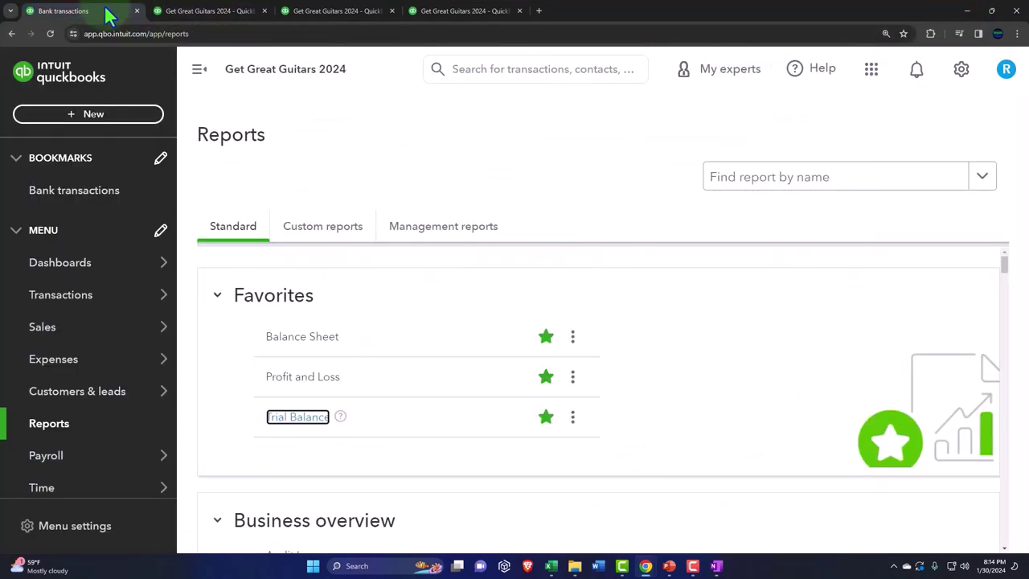
pyautogui.moveTo(139, 267)
pyautogui.scroll(-2, 126, 276)
pyautogui.click(72, 357)
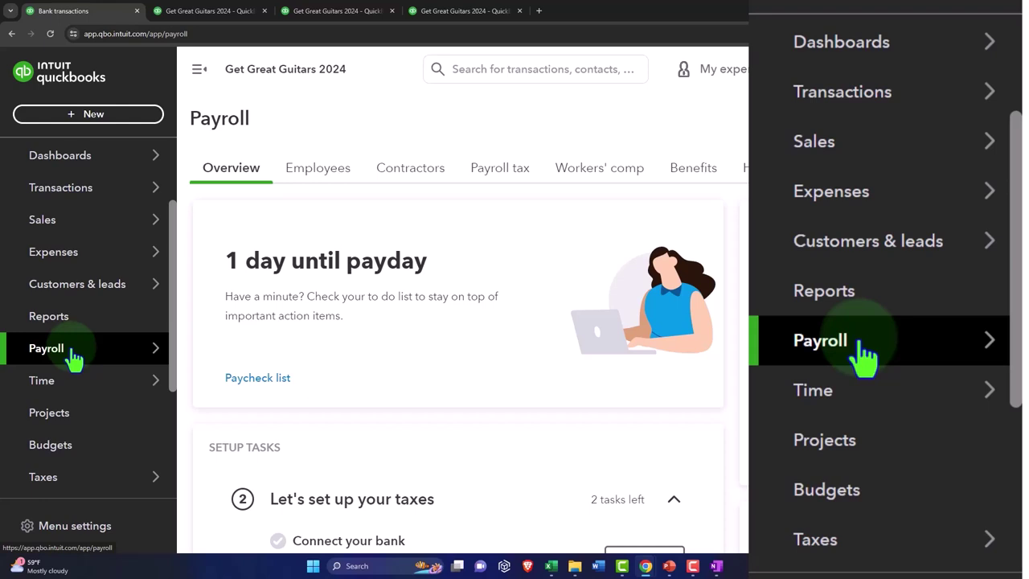
pyautogui.hotkey('ctrl', '-')
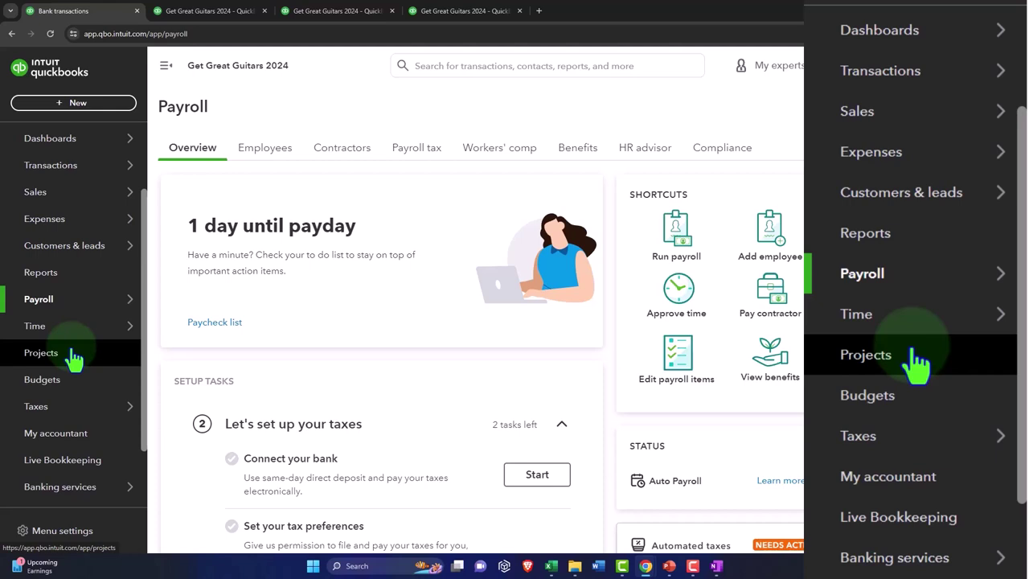
pyautogui.moveTo(91, 312)
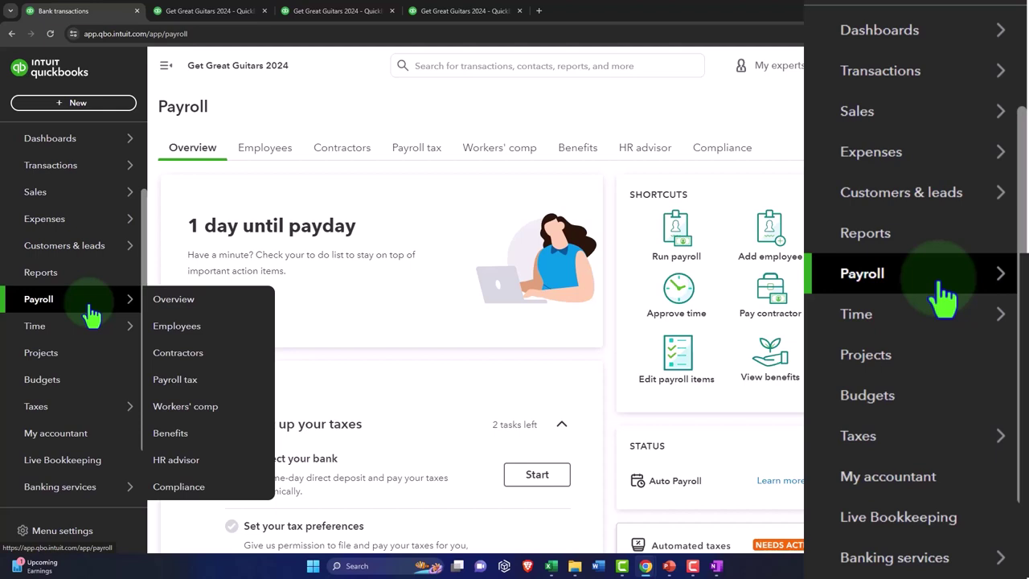
pyautogui.click(265, 148)
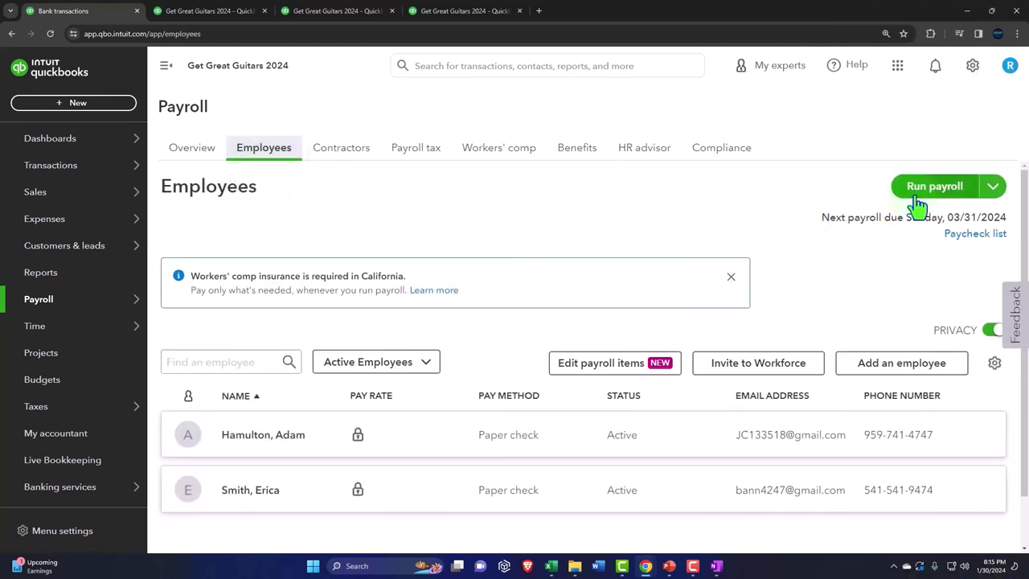
pyautogui.click(917, 206)
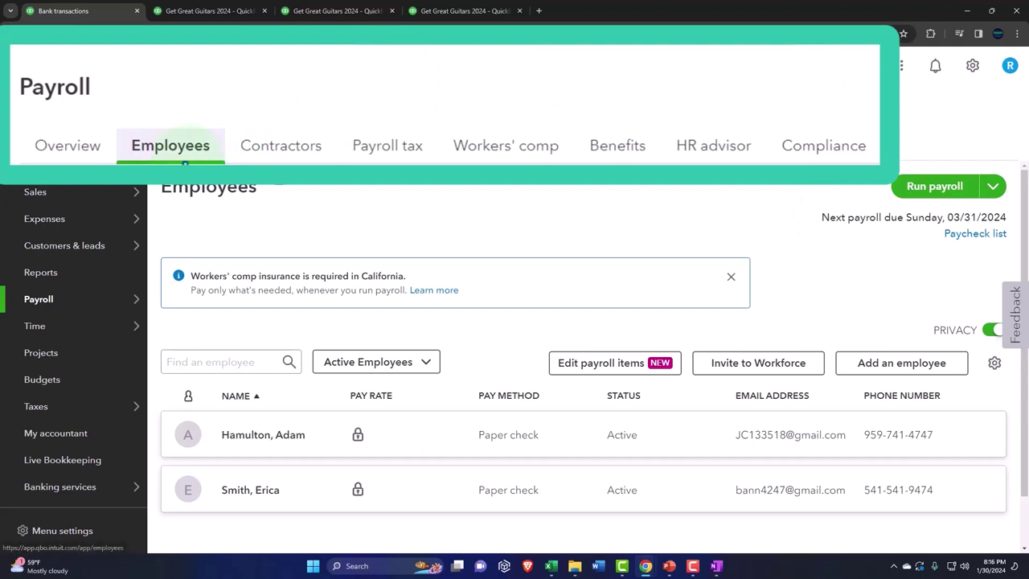
# Step: Open the Payroll Tax Center with the navigation menu collapsed and review its Coming Up tax payments
pyautogui.click(369, 157)
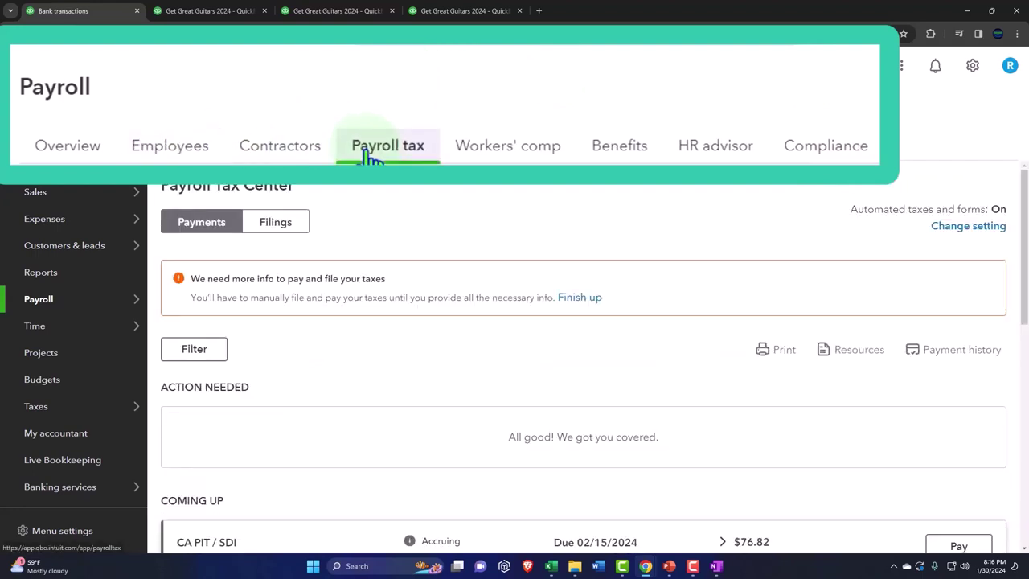
pyautogui.click(165, 71)
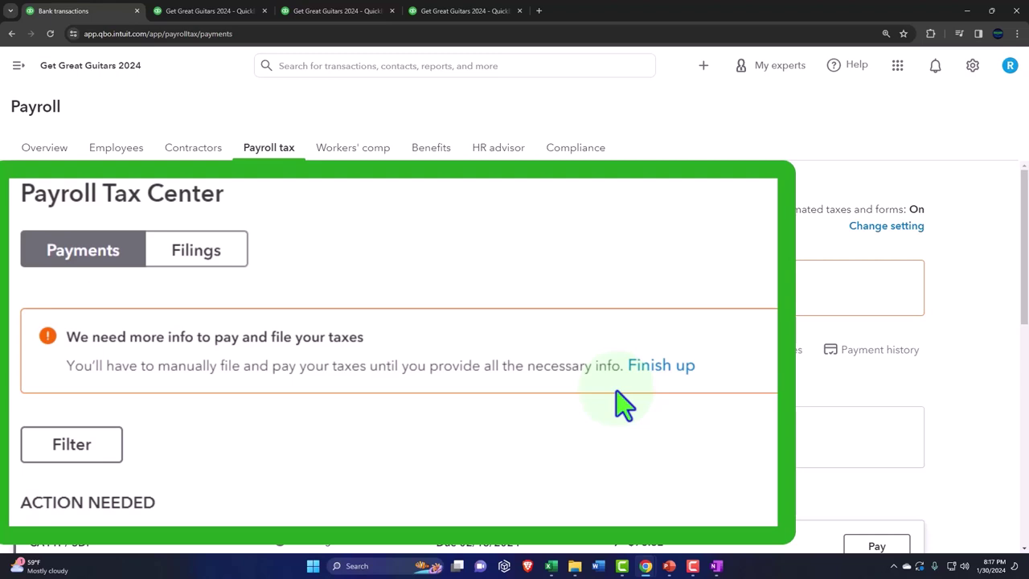
pyautogui.scroll(-2, 404, 320)
pyautogui.scroll(-1, 403, 320)
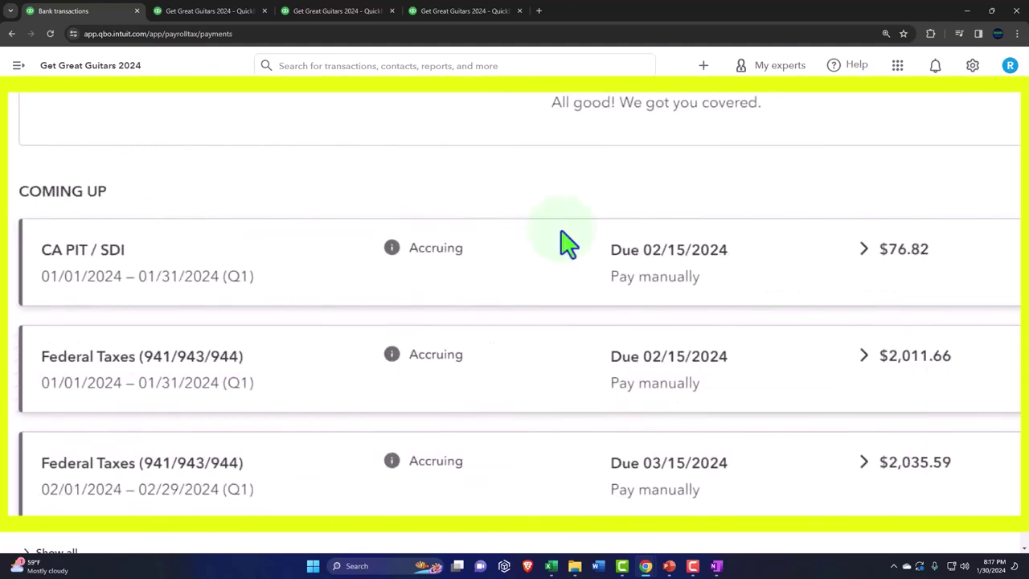
pyautogui.scroll(-1, 568, 241)
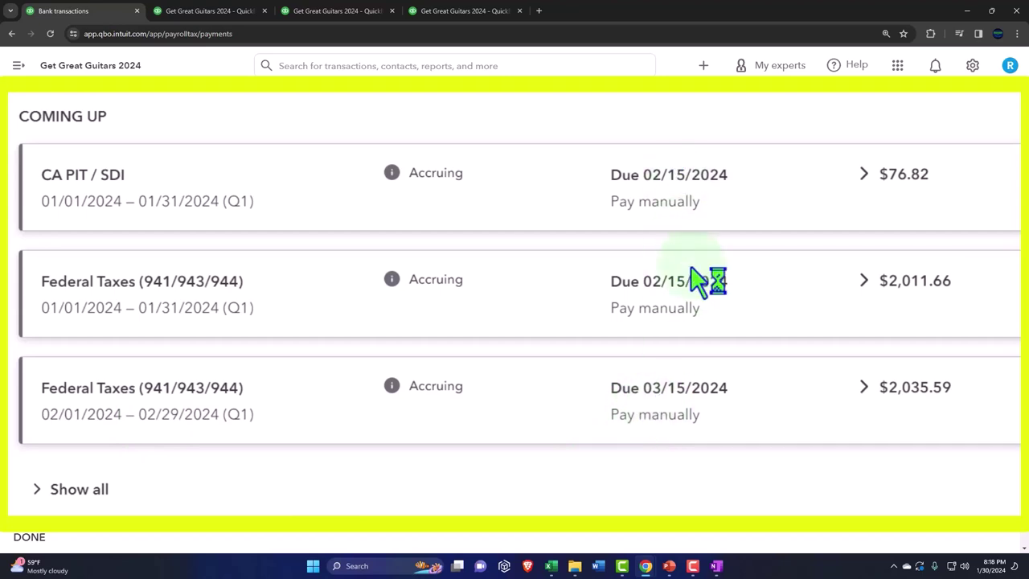
# Step: Expand the Coming Up list to show all tax payments and review it through Federal Unemployment (940)
pyautogui.scroll(-1, 698, 288)
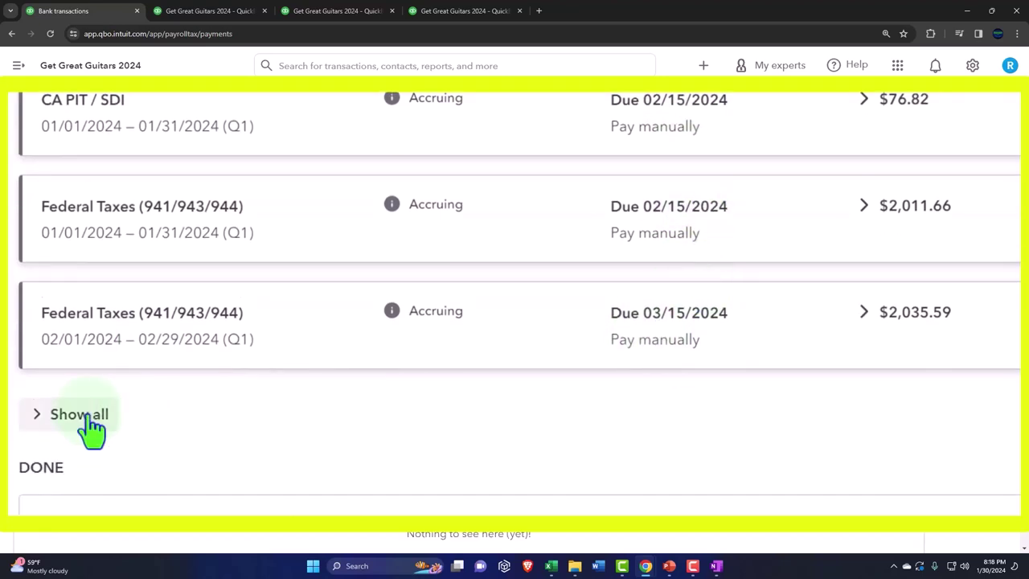
pyautogui.click(46, 418)
pyautogui.scroll(-2, 37, 413)
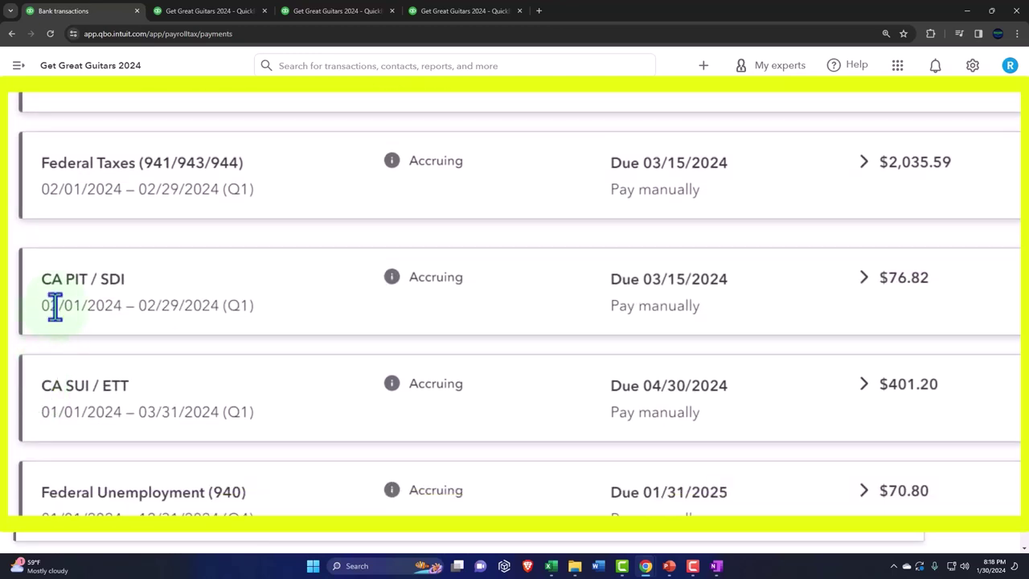
pyautogui.scroll(-1, 632, 298)
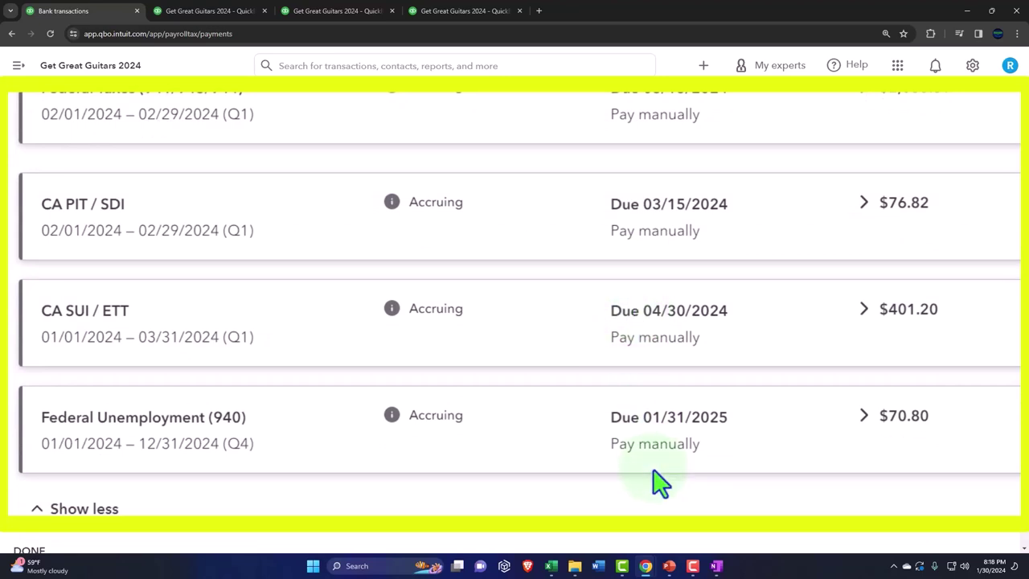
pyautogui.scroll(5, 659, 482)
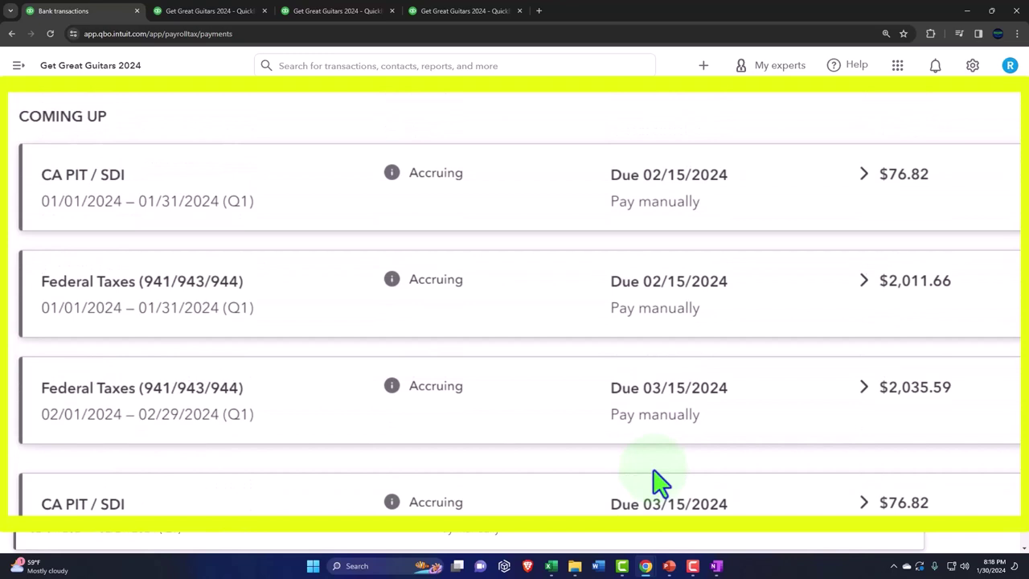
# Step: Compare the January and February Payroll Liabilities on the Balance Sheet with the tax payments, and return to the Payroll Tax Center
pyautogui.click(194, 10)
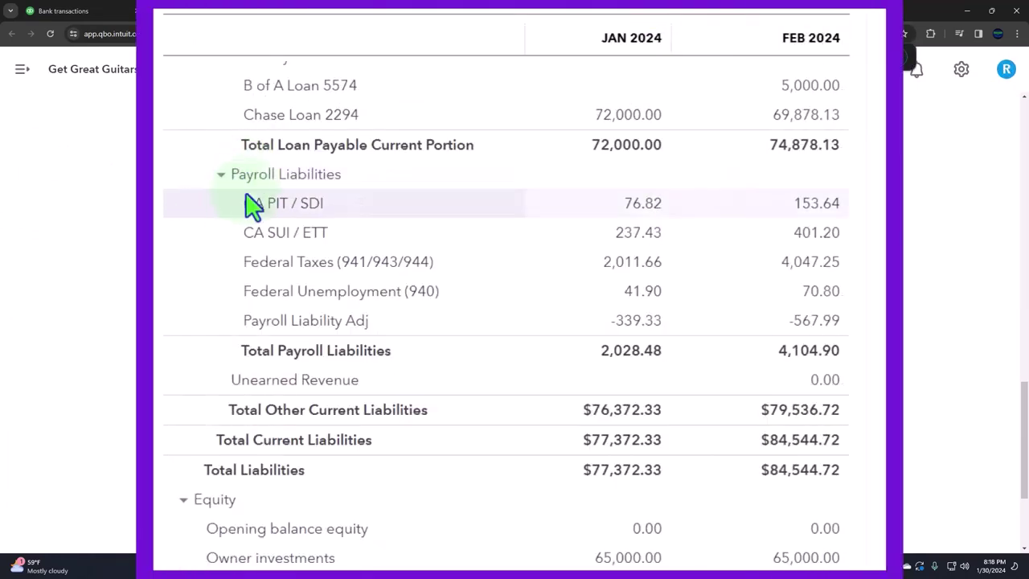
pyautogui.click(654, 207)
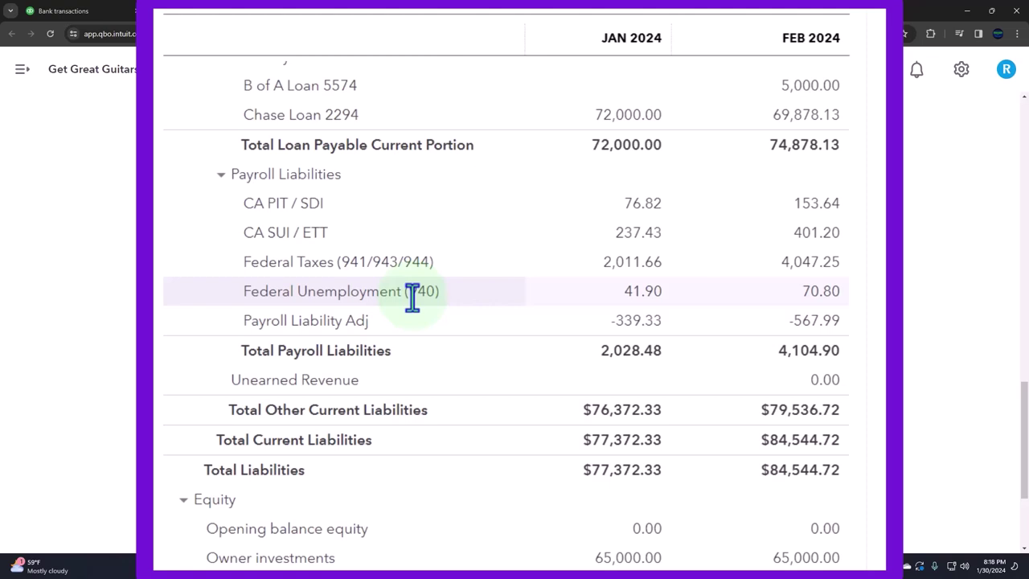
pyautogui.click(635, 323)
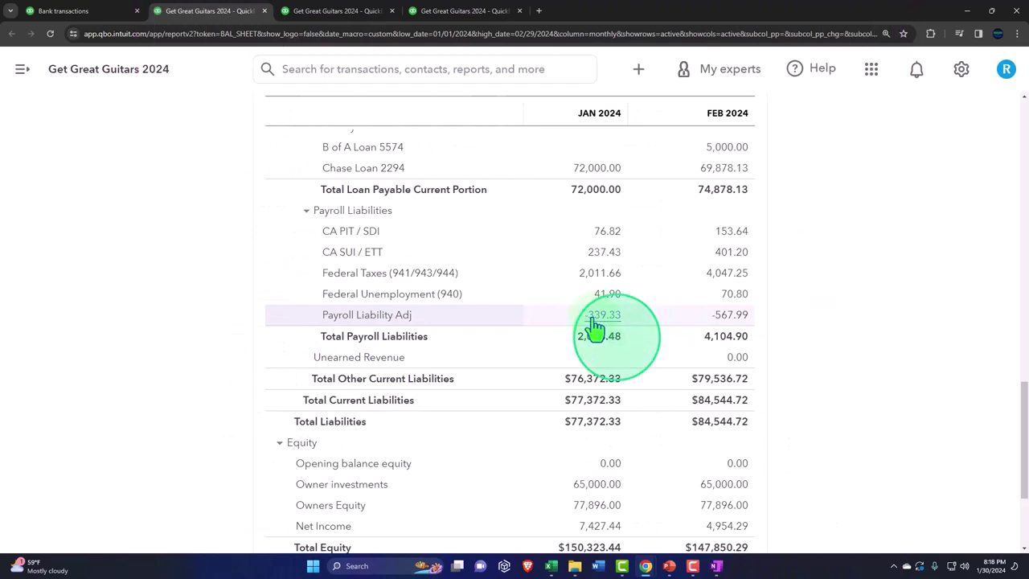
pyautogui.click(113, 12)
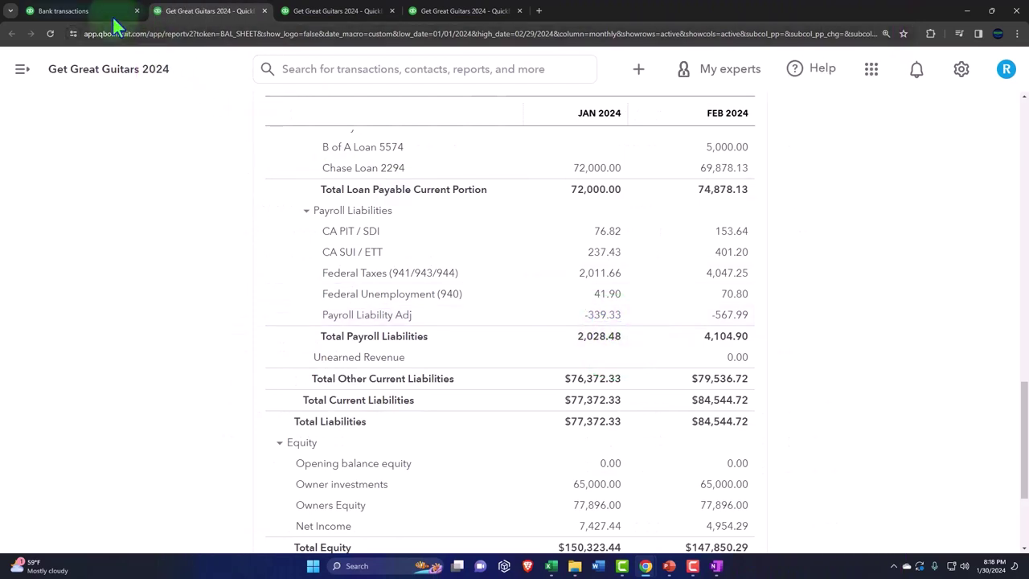
pyautogui.hotkey('ctrl', '-')
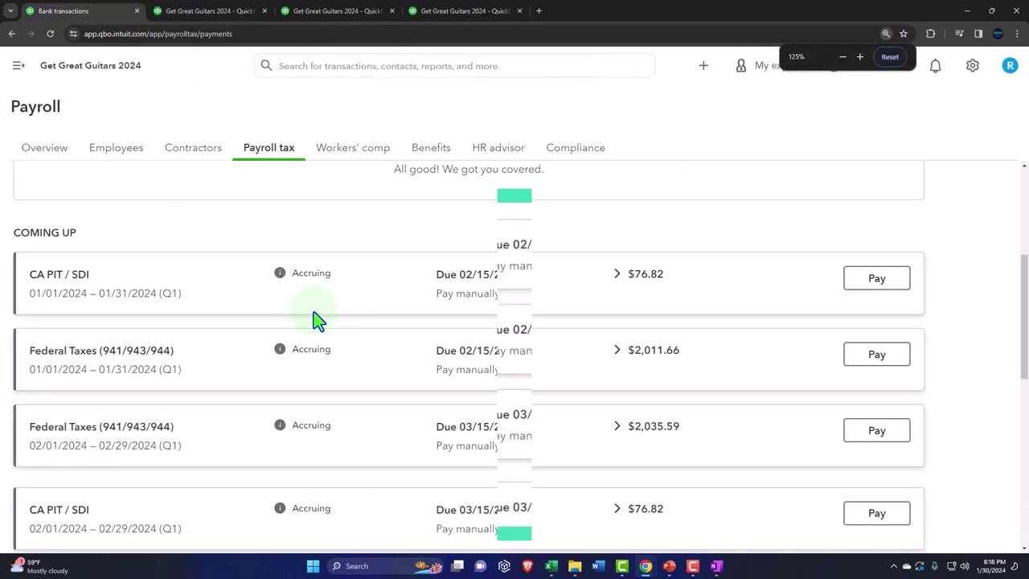